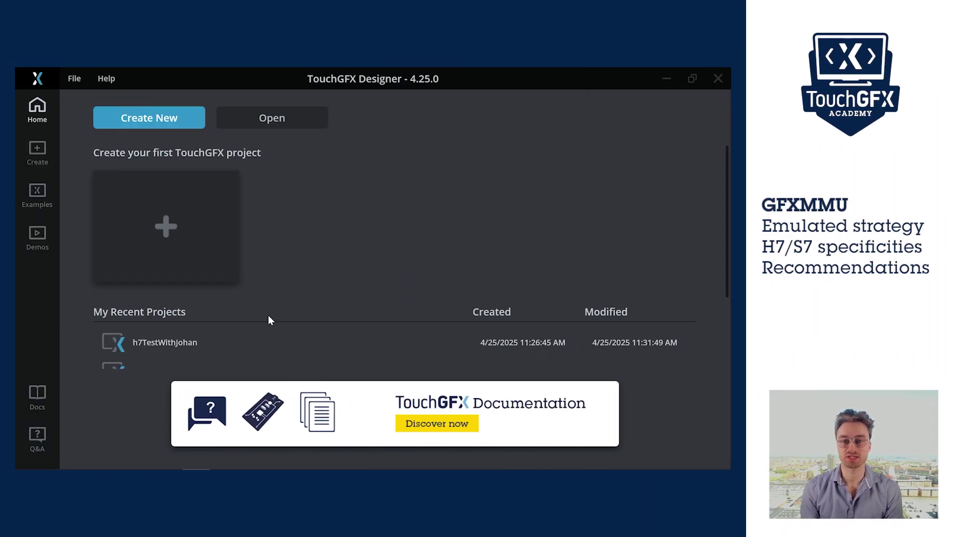
- Create an STM32H7S78 Discovery Kit project named EmulatedFramebuffer in TouchGFX Designer
{"action": "left_click", "coordinate": [169, 125]}
{"action": "type", "text": "h7s7"}
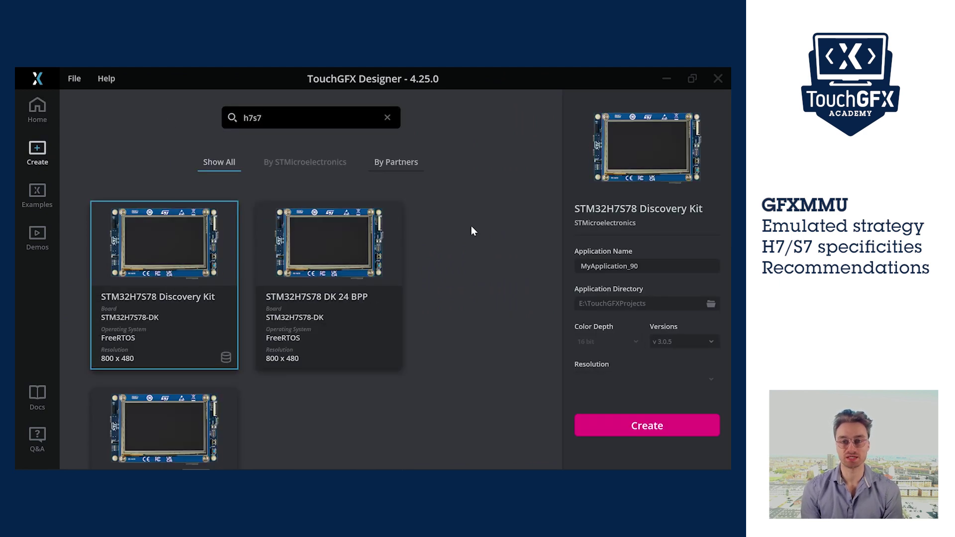
{"action": "key", "text": "Tab"}
{"action": "type", "text": "EmulatedFramebuffer"}
{"action": "left_click", "coordinate": [626, 425]}
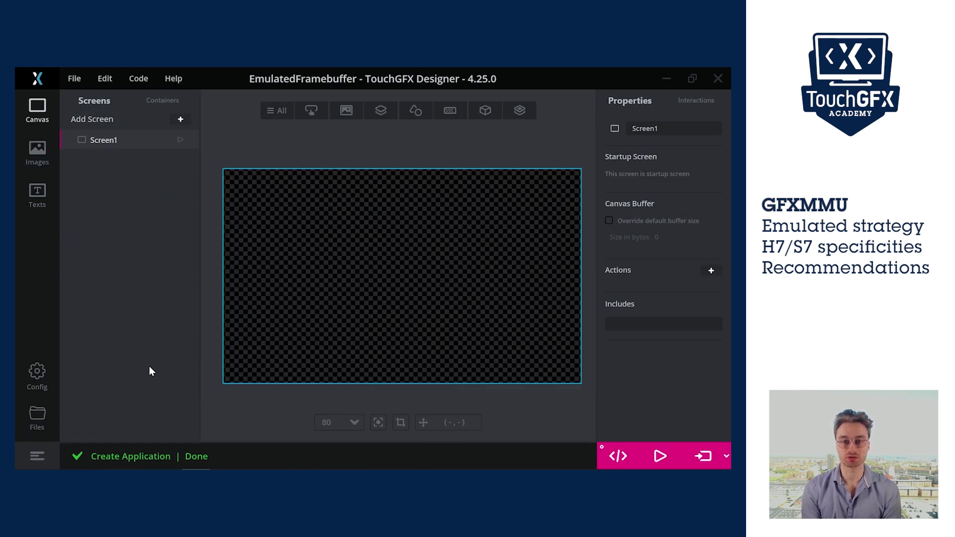
- Open the project folder and launch STM32H7S78-DK.ioc in STM32CubeMX
{"action": "left_click", "coordinate": [39, 422]}
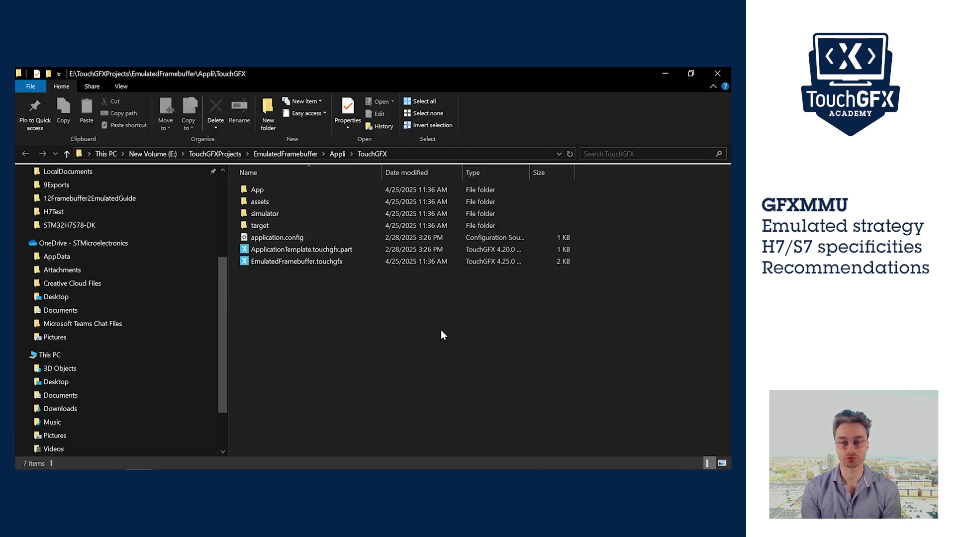
{"action": "left_click", "coordinate": [295, 155]}
{"action": "double_click", "coordinate": [295, 311]}
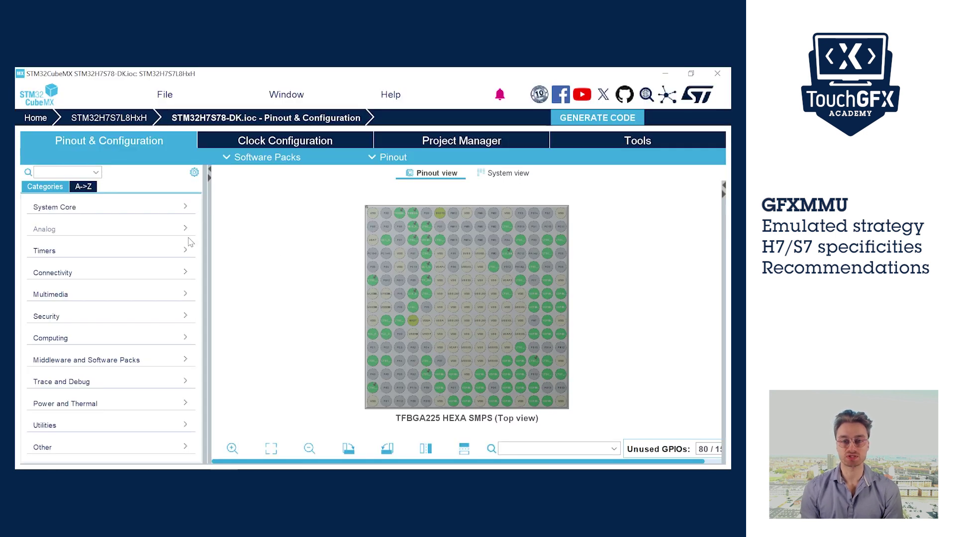
- Activate the Multimedia GFXMMU peripheral for the Application context and review its block size options
{"action": "left_click", "coordinate": [75, 297]}
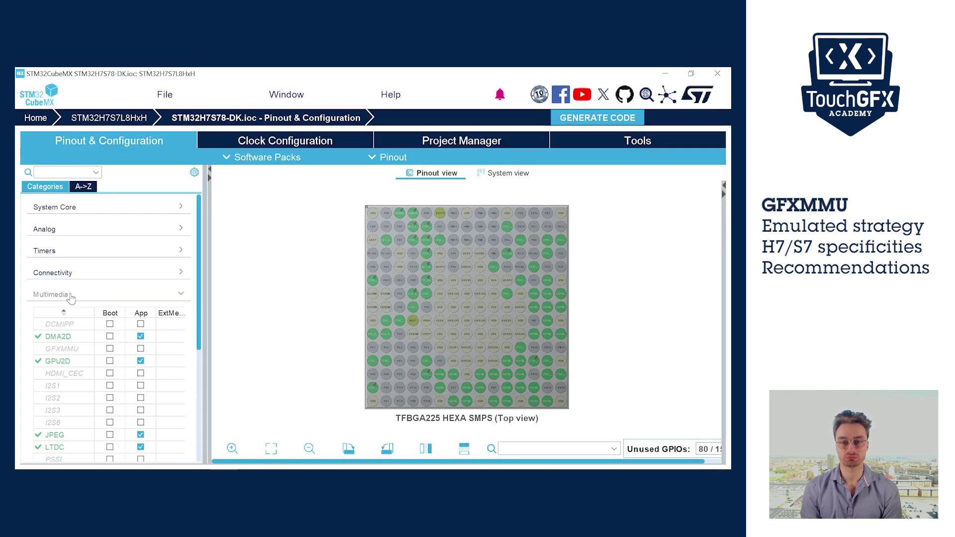
{"action": "scroll", "coordinate": [89, 253], "scroll_direction": "down", "scroll_amount": 2}
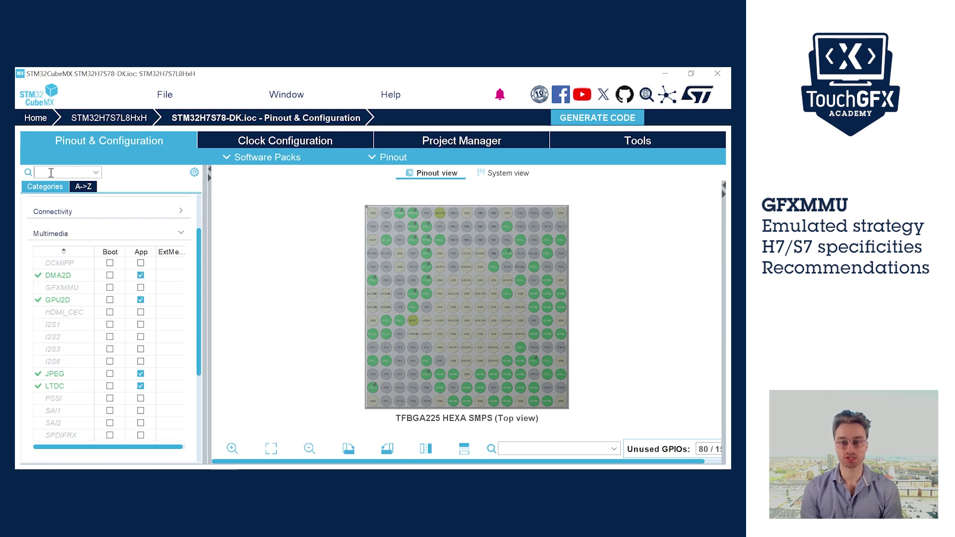
{"action": "type", "text": "gfxmm"}
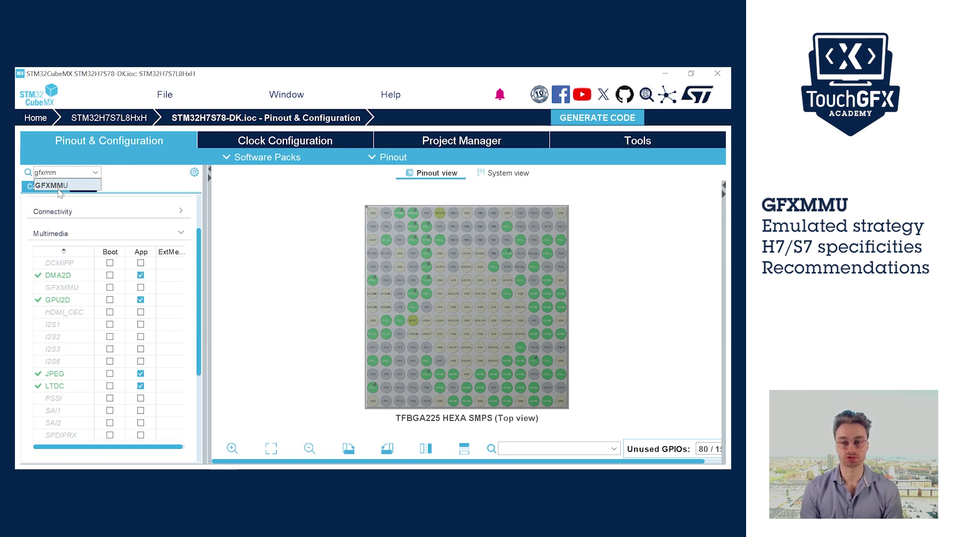
{"action": "left_click", "coordinate": [52, 186]}
{"action": "left_click", "coordinate": [330, 223]}
{"action": "left_click", "coordinate": [263, 239]}
{"action": "left_click_drag", "start_coordinate": [320, 322], "coordinate": [317, 259]}
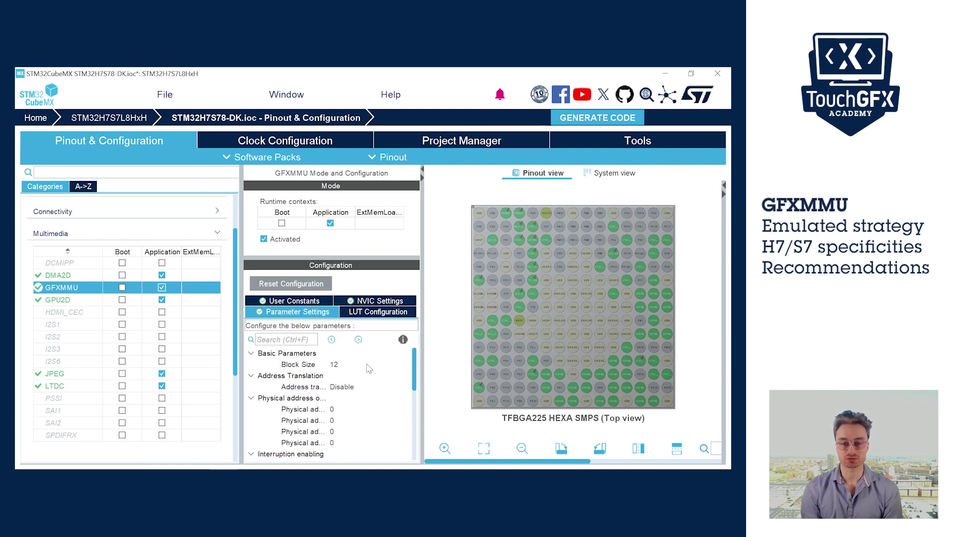
{"action": "scroll", "coordinate": [370, 368], "scroll_direction": "down", "scroll_amount": 3}
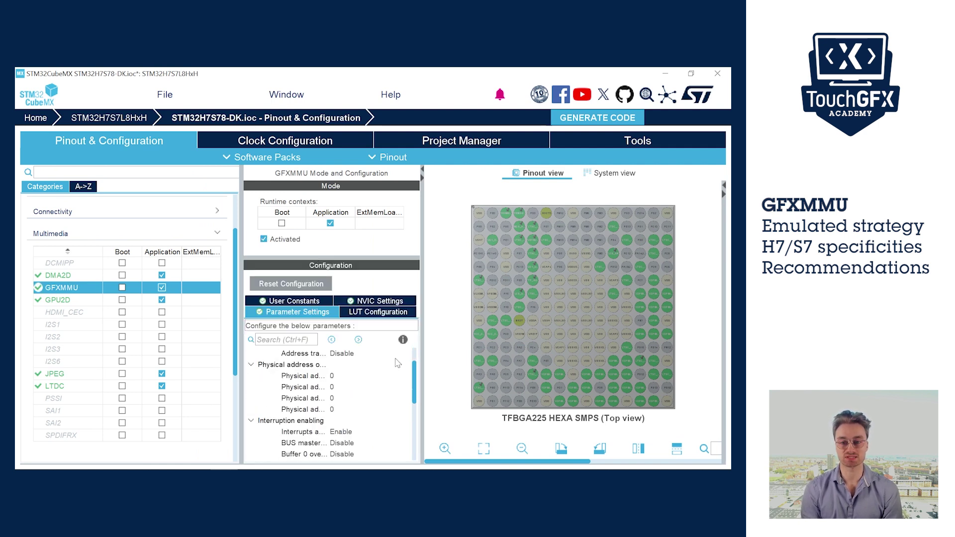
{"action": "left_click_drag", "start_coordinate": [421, 339], "coordinate": [494, 339]}
{"action": "scroll", "coordinate": [430, 372], "scroll_direction": "up", "scroll_amount": 3}
{"action": "left_click", "coordinate": [391, 366]}
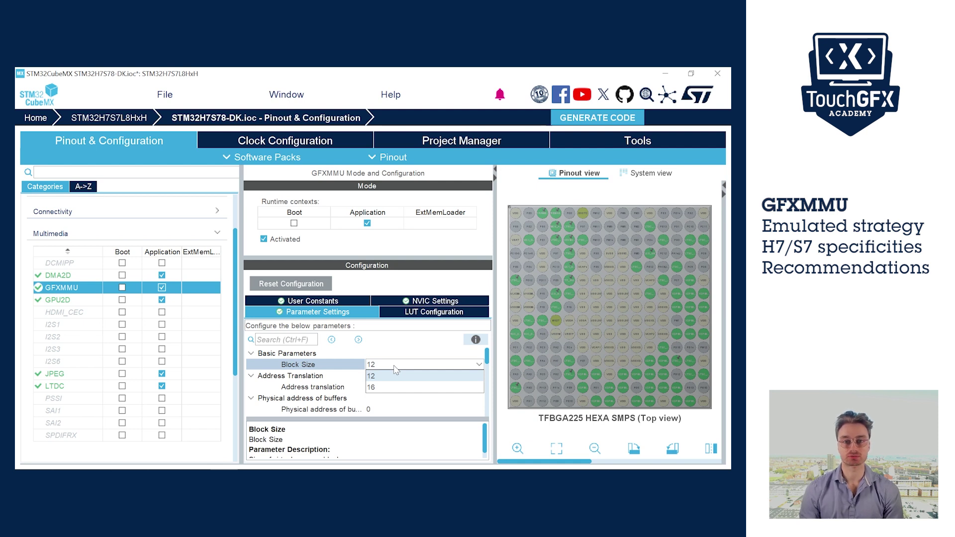
- Leave the GFXMMU block size at 12 and enable address translation
{"action": "left_click", "coordinate": [396, 374]}
{"action": "scroll", "coordinate": [423, 377], "scroll_direction": "down", "scroll_amount": 1}
{"action": "left_click", "coordinate": [377, 356]}
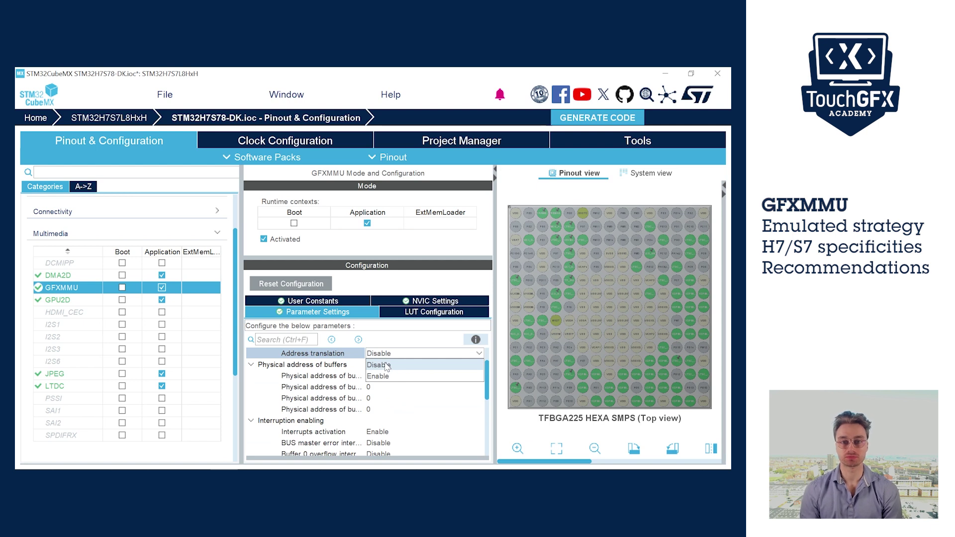
{"action": "left_click", "coordinate": [391, 376]}
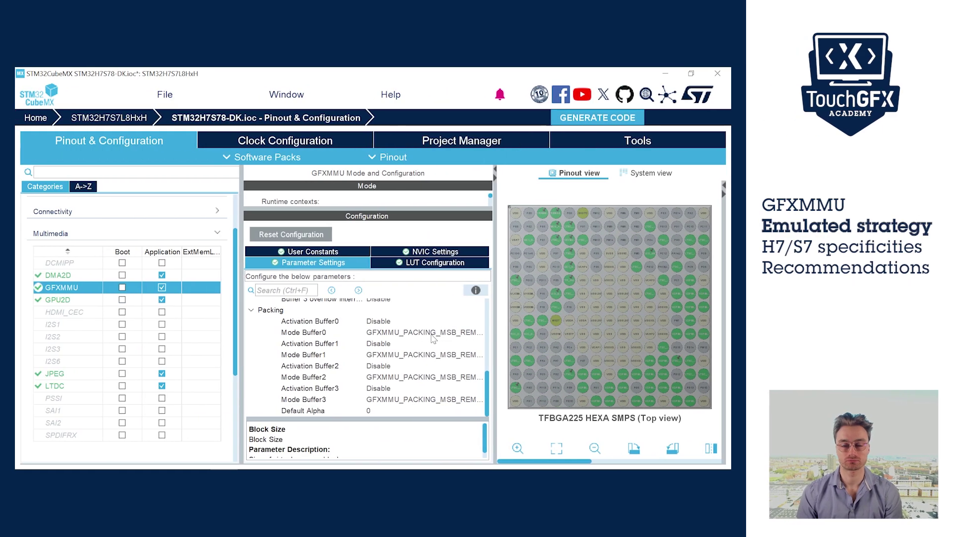
{"action": "scroll", "coordinate": [203, 345], "scroll_direction": "down", "scroll_amount": 1}
{"action": "scroll", "coordinate": [203, 345], "scroll_direction": "down", "scroll_amount": 2}
{"action": "scroll", "coordinate": [203, 345], "scroll_direction": "down", "scroll_amount": 2}
- Set X-CUBE-TOUCHGFX framebuffer strategy to Partial Buffer - LTDC driven display, then generate code
{"action": "left_click", "coordinate": [203, 360]}
{"action": "scroll", "coordinate": [135, 373], "scroll_direction": "down", "scroll_amount": 3}
{"action": "scroll", "coordinate": [119, 388], "scroll_direction": "down", "scroll_amount": 3}
{"action": "scroll", "coordinate": [110, 394], "scroll_direction": "down", "scroll_amount": 3}
{"action": "left_click", "coordinate": [104, 405]}
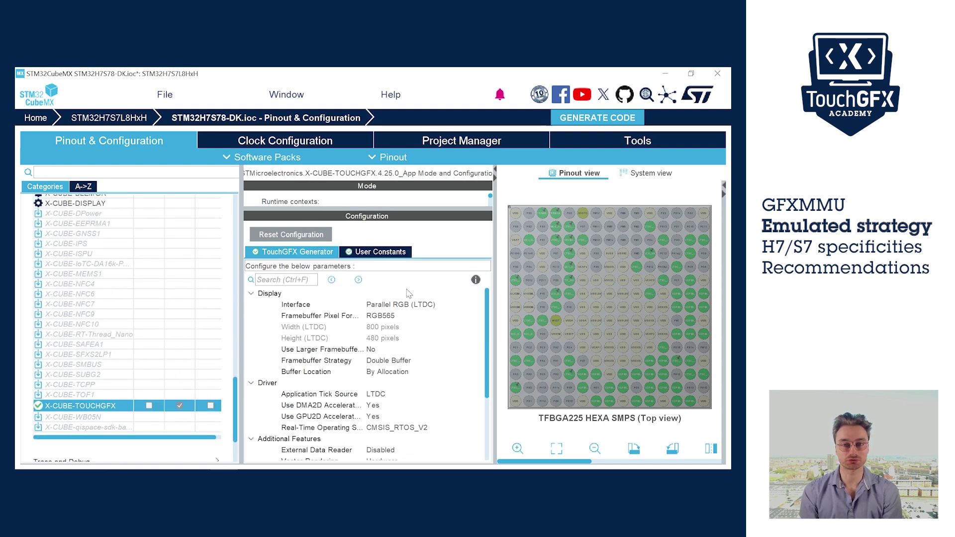
{"action": "left_click", "coordinate": [381, 360]}
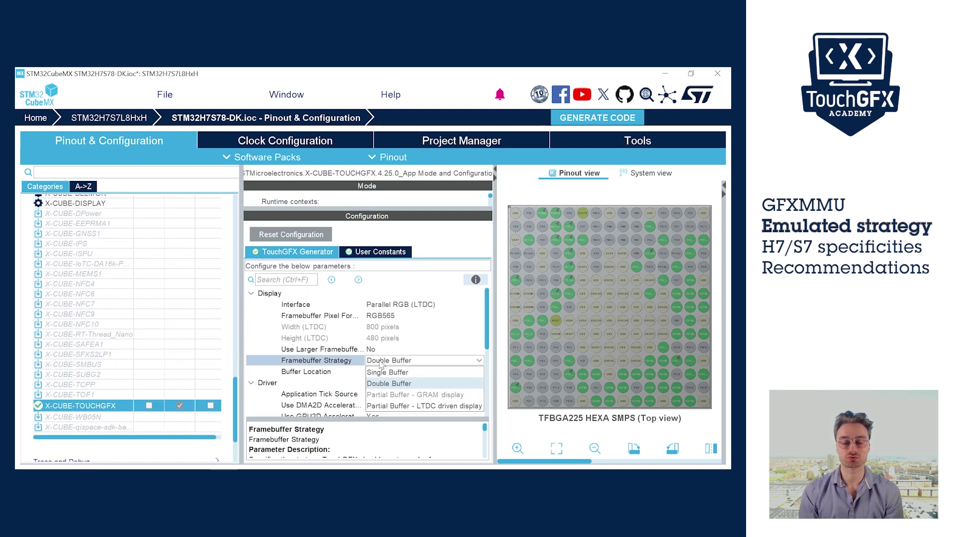
{"action": "left_click", "coordinate": [387, 406]}
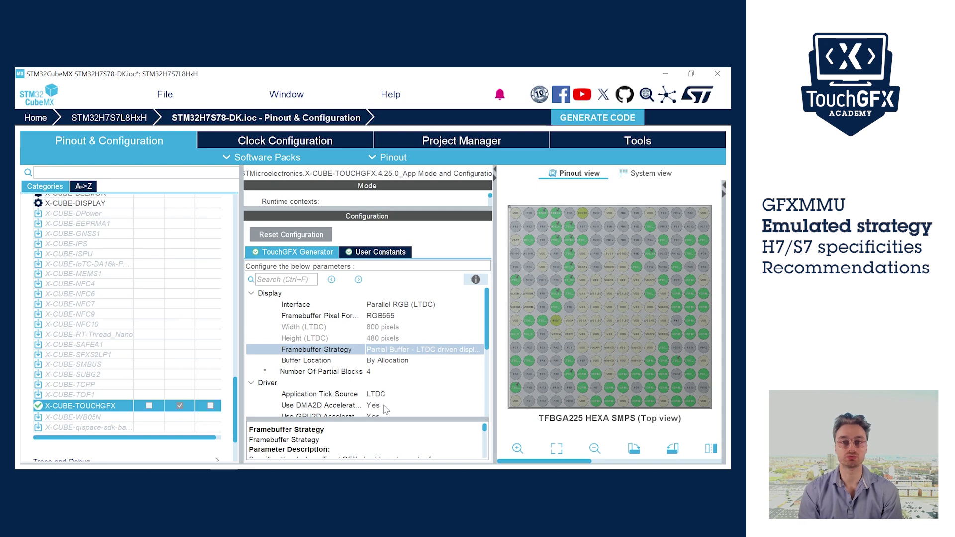
{"action": "left_click", "coordinate": [596, 119]}
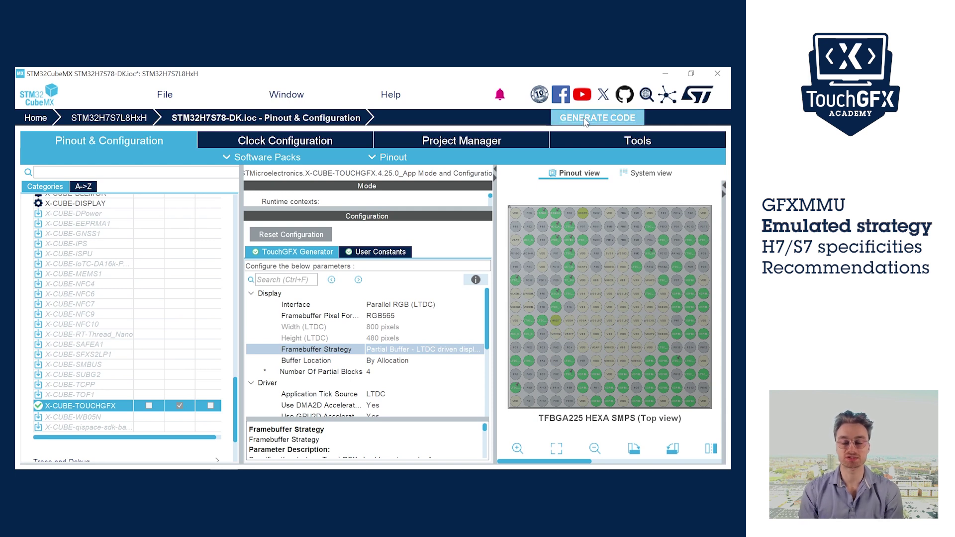
{"action": "left_click", "coordinate": [358, 311]}
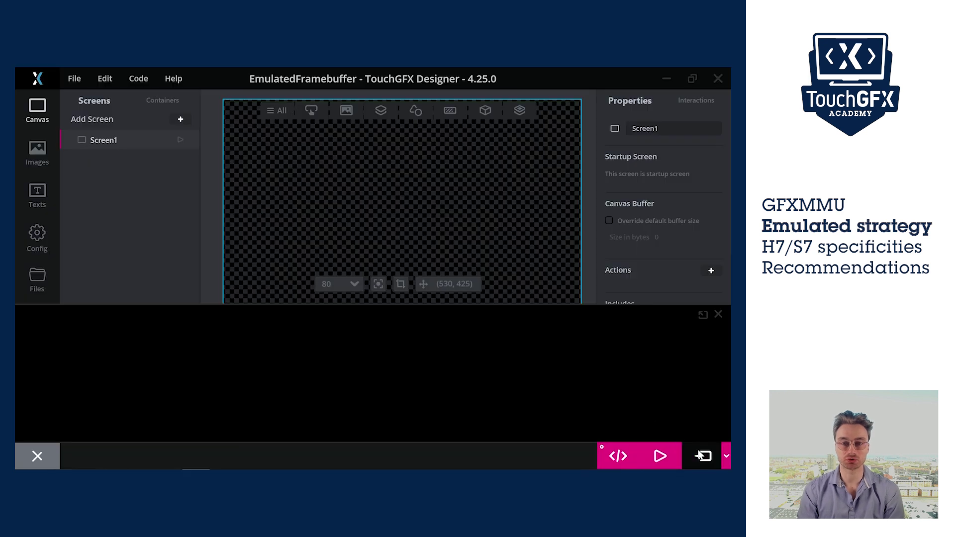
- Run Program and Run Target, which fails on GFXMMU references, then open the folder in VS Code
{"action": "left_click", "coordinate": [702, 455]}
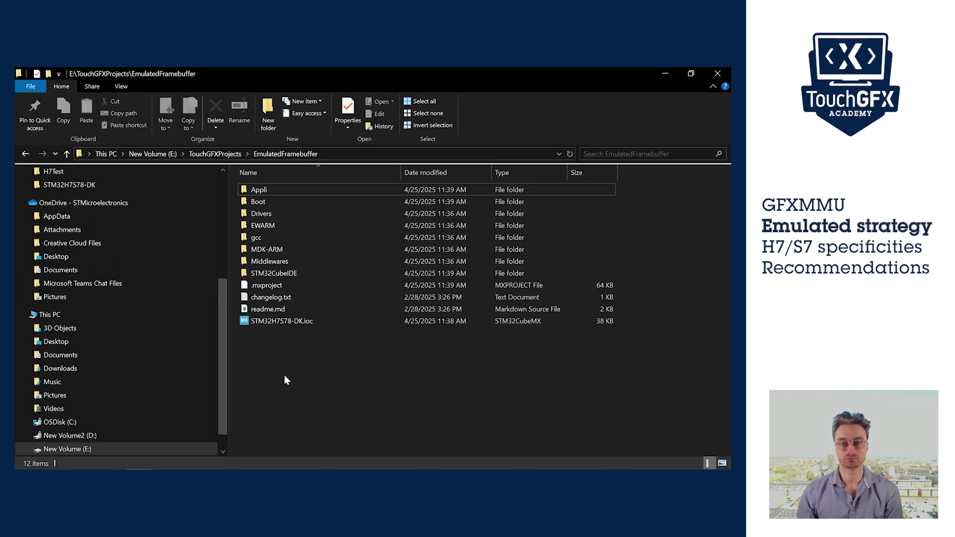
{"action": "right_click", "coordinate": [284, 375]}
{"action": "left_click", "coordinate": [321, 281]}
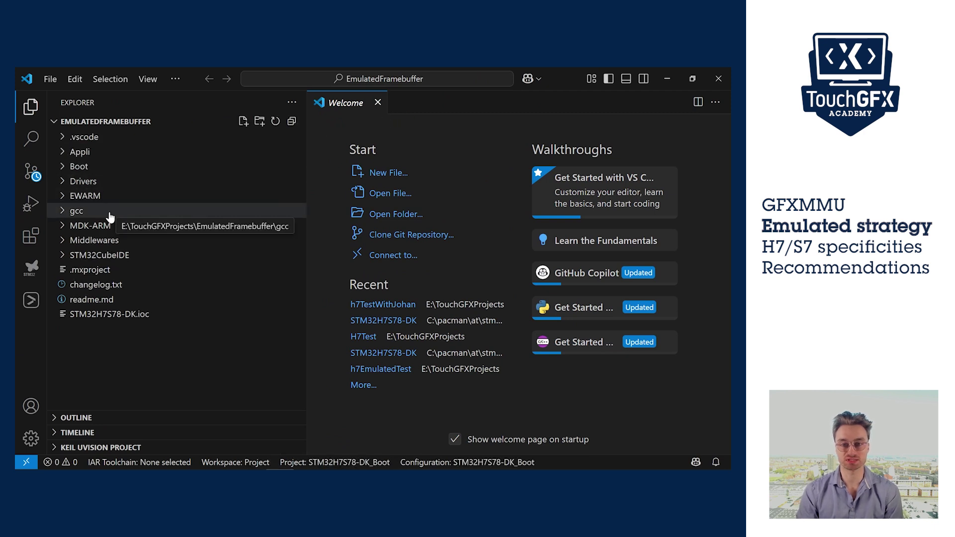
- Duplicate the stm32h7rsxx_hal_cortex.c line in gcc/makefile_appli and begin renaming cortex to gfxmmu
{"action": "left_click", "coordinate": [110, 216]}
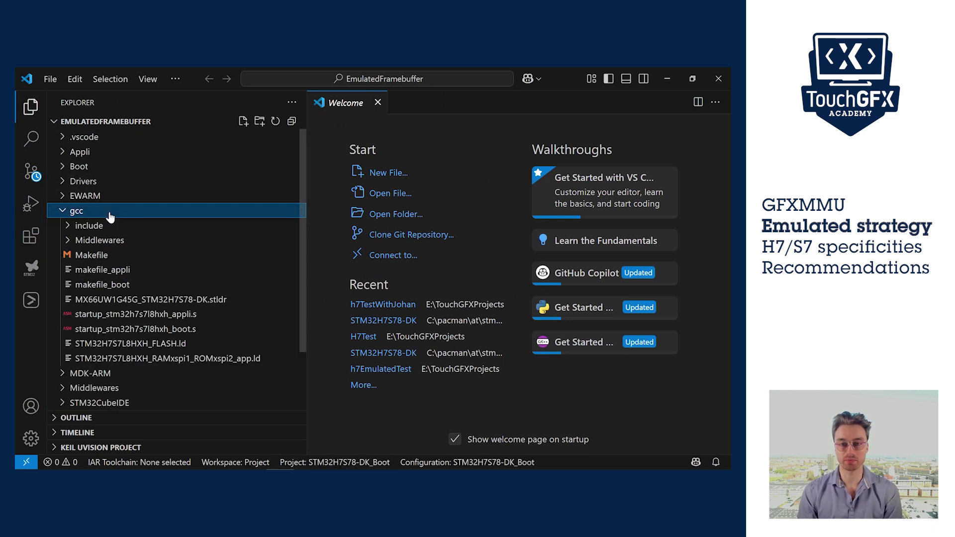
{"action": "left_click", "coordinate": [134, 272]}
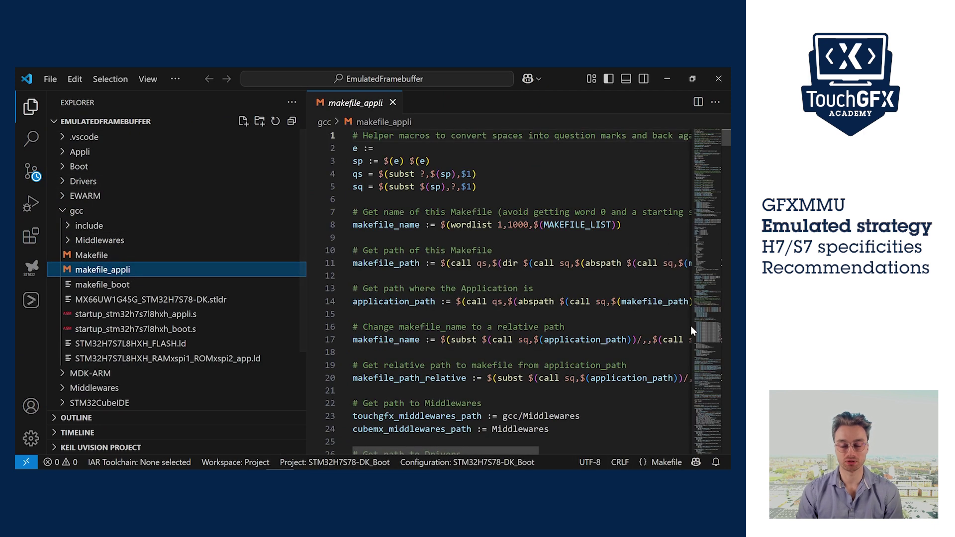
{"action": "scroll", "coordinate": [655, 317], "scroll_direction": "down", "scroll_amount": 20}
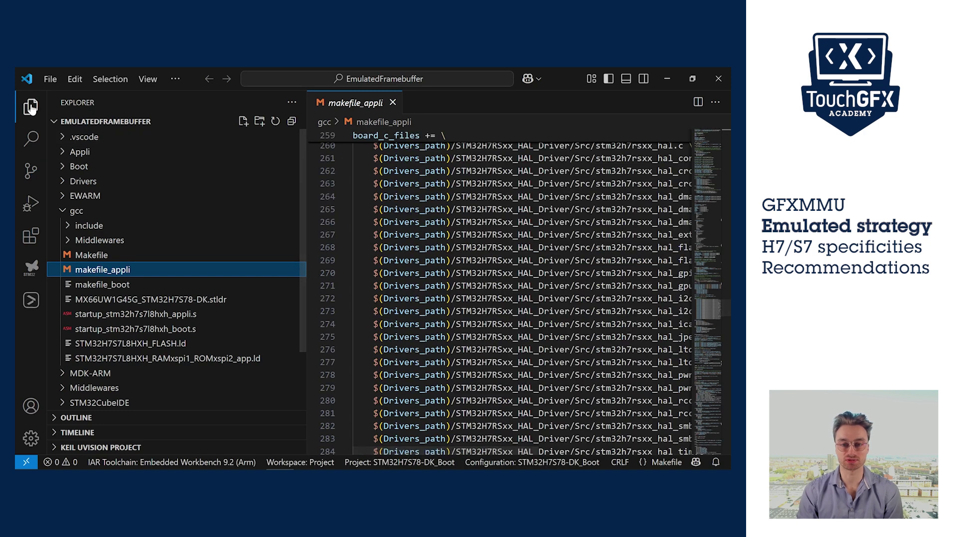
{"action": "key", "text": "ctrl+b"}
{"action": "scroll", "coordinate": [358, 250], "scroll_direction": "up", "scroll_amount": 2}
{"action": "left_click_drag", "start_coordinate": [472, 243], "coordinate": [115, 243]}
{"action": "left_click", "coordinate": [114, 242]}
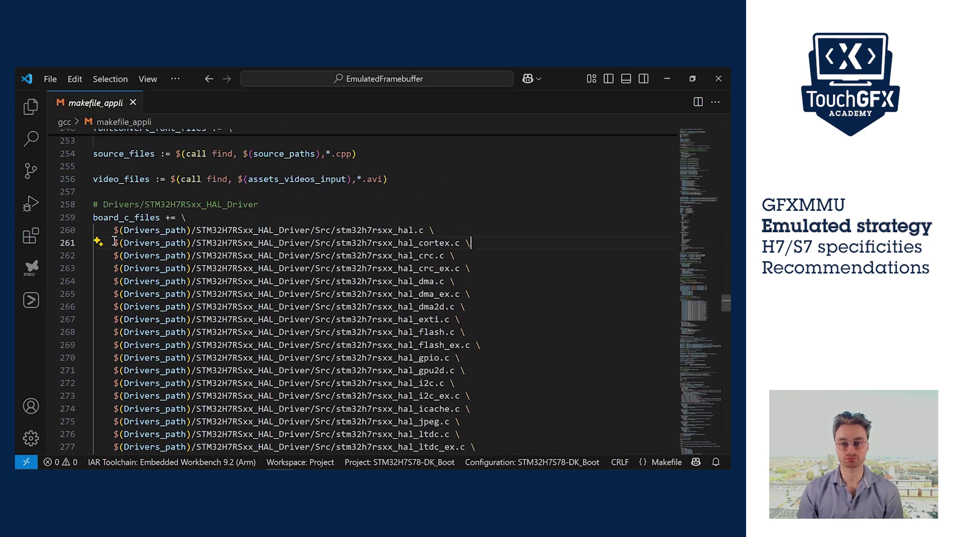
{"action": "key", "text": "ctrl+c"}
{"action": "key", "text": "ctrl+v"}
{"action": "double_click", "coordinate": [418, 255]}
{"action": "key", "text": "BackSpace"}
{"action": "key", "text": "BackSpace"}
{"action": "key", "text": "BackSpace"}
{"action": "key", "text": "Delete"}
{"action": "key", "text": "Delete"}
{"action": "key", "text": "Delete"}
{"action": "type", "text": "gfxmmu"}
- Save makefile_appli and rerun Program and Run Target to flash the board
{"action": "key", "text": "ctrl+s"}
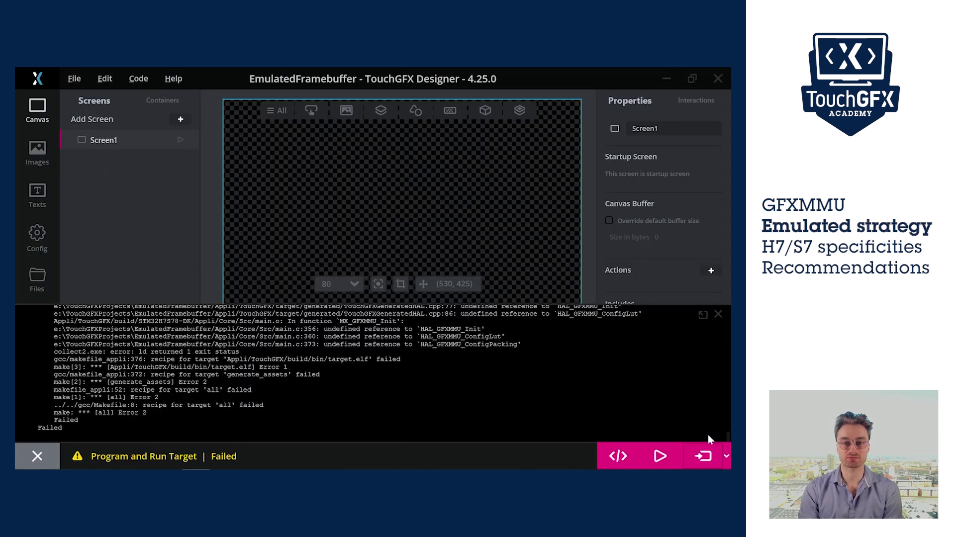
{"action": "left_click", "coordinate": [703, 455]}
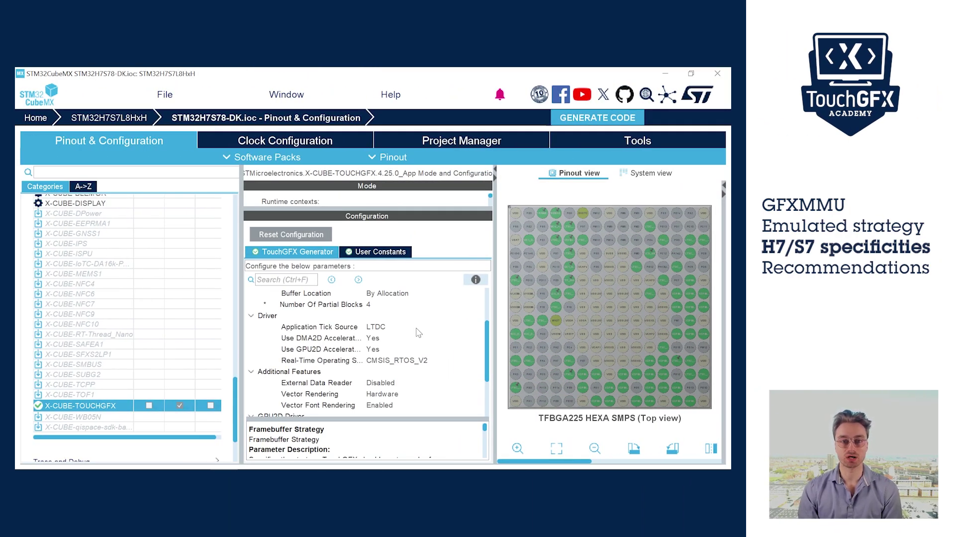
- Set TouchGFX Vector Rendering to Software and regenerate code, accepting the newlib warning
{"action": "left_click", "coordinate": [383, 394]}
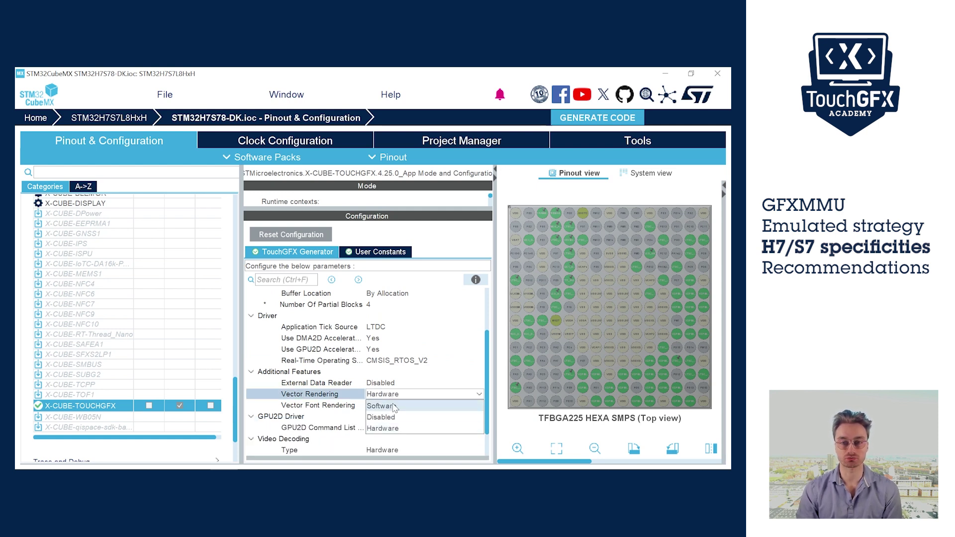
{"action": "left_click", "coordinate": [391, 404]}
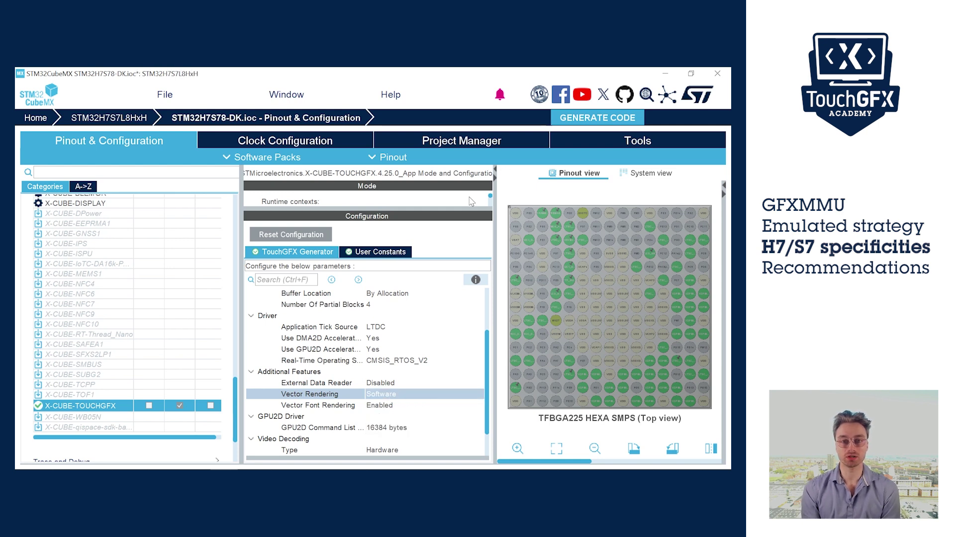
{"action": "left_click", "coordinate": [560, 120]}
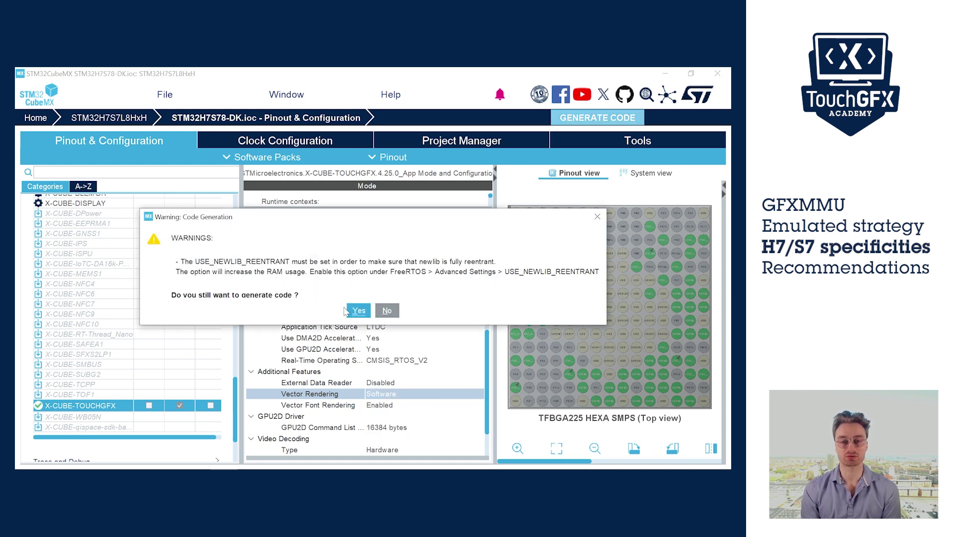
{"action": "left_click", "coordinate": [359, 312]}
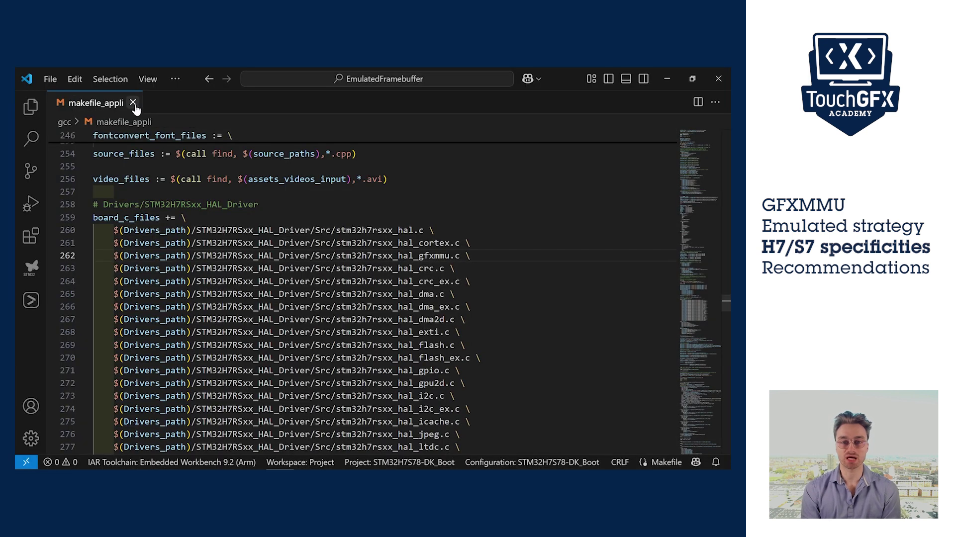
- Close the makefile and open the app linker script (_app.ld) for searching
{"action": "left_click", "coordinate": [134, 102]}
{"action": "left_click", "coordinate": [37, 109]}
{"action": "left_click", "coordinate": [102, 358]}
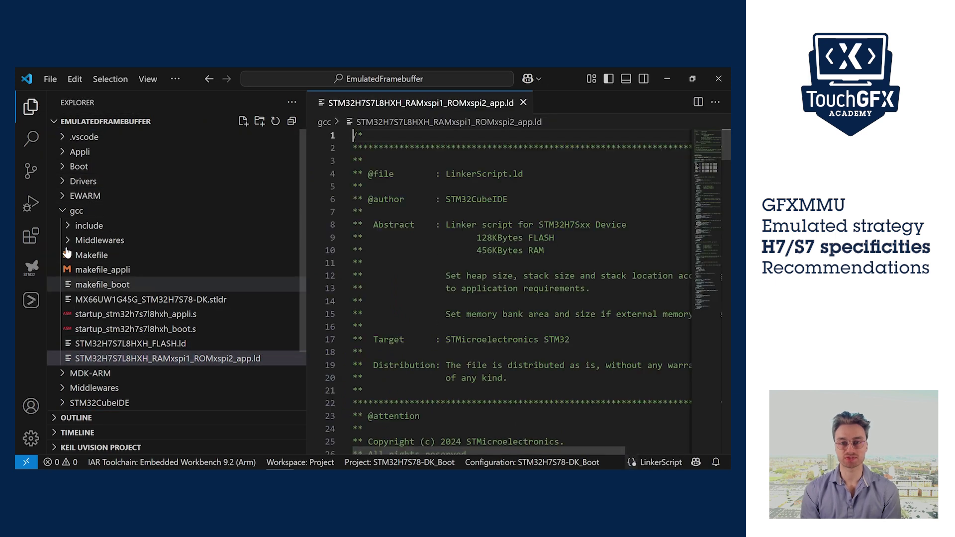
{"action": "key", "text": "ctrl+b"}
{"action": "key", "text": "ctrl+f"}
{"action": "type", "text": "buff"}
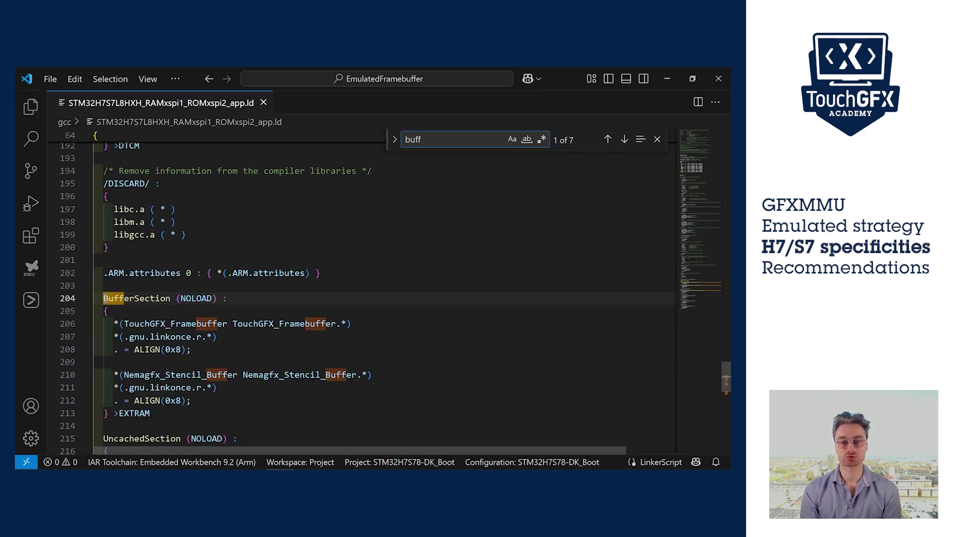
- Rename BufferSection to framebufferSection, delete the Nemagfx_Stencil_Buffer block, and retarget EXTRAM to RAM
{"action": "double_click", "coordinate": [102, 297]}
{"action": "scroll", "coordinate": [119, 305], "scroll_direction": "down", "scroll_amount": 1}
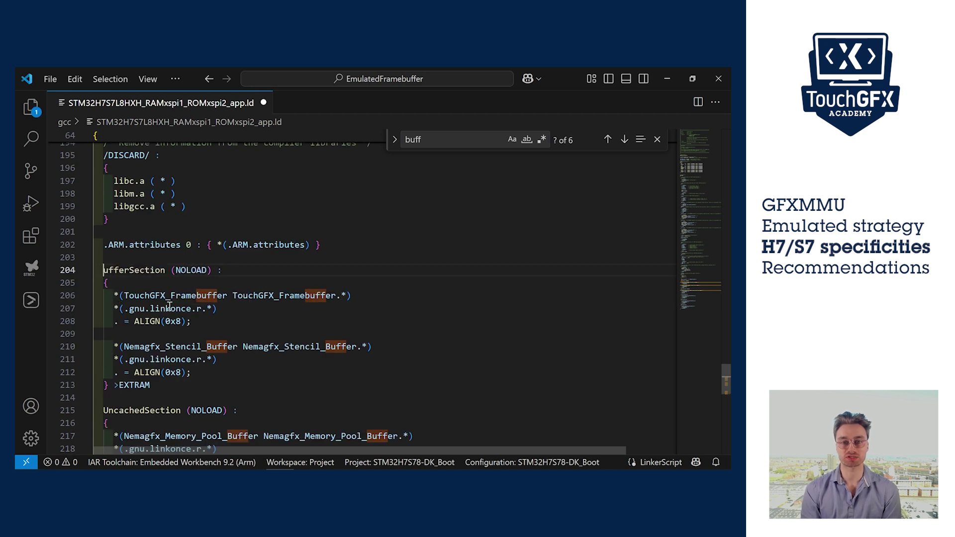
{"action": "type", "text": "frameb"}
{"action": "left_click_drag", "start_coordinate": [206, 373], "coordinate": [95, 333]}
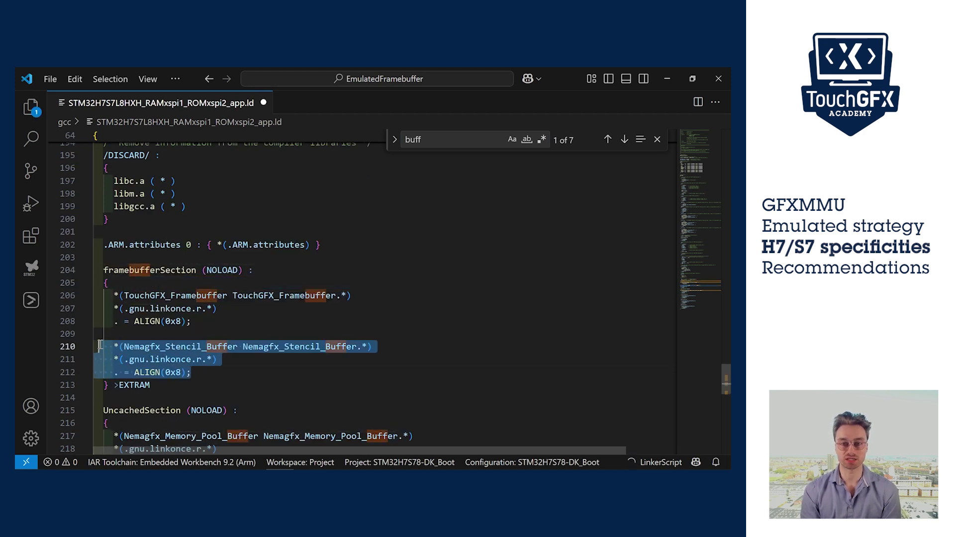
{"action": "key", "text": "BackSpace"}
{"action": "key", "text": "BackSpace"}
{"action": "left_click", "coordinate": [132, 333]}
{"action": "key", "text": "BackSpace"}
{"action": "key", "text": "BackSpace"}
{"action": "key", "text": "BackSpace"}
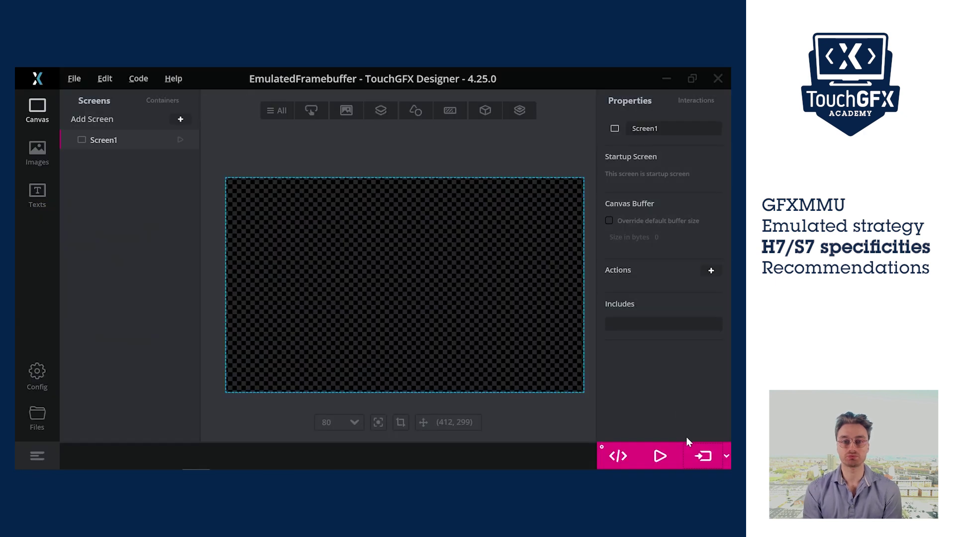
- Rerun Program and Run Target; the build fails with framebufferSection overflowing RAM
{"action": "left_click", "coordinate": [700, 456]}
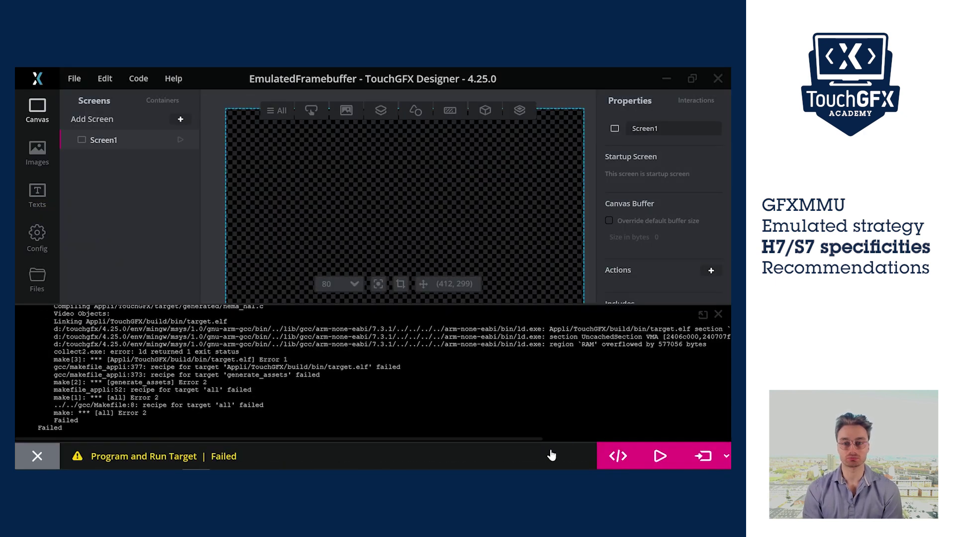
{"action": "scroll", "coordinate": [669, 407], "scroll_direction": "right", "scroll_amount": 5}
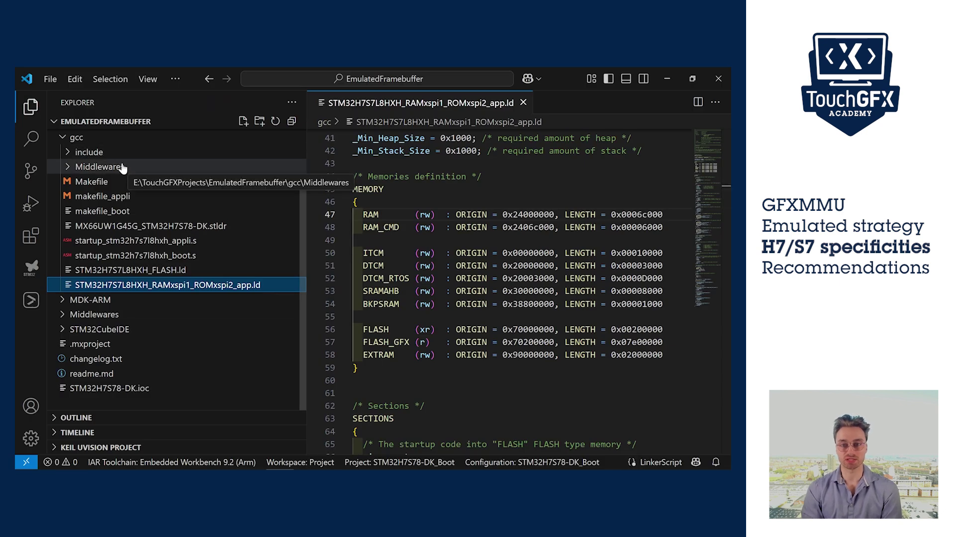
{"action": "scroll", "coordinate": [124, 168], "scroll_direction": "up", "scroll_amount": 2}
- Open Appli/TouchGFX/target/TouchGFXHAL.cpp in the editor and hide the file tree
{"action": "left_click", "coordinate": [111, 211]}
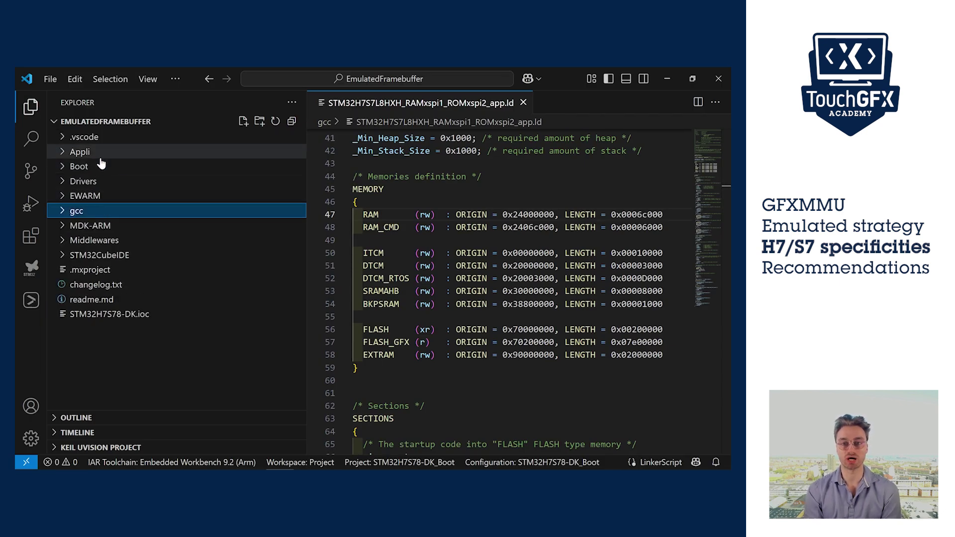
{"action": "left_click", "coordinate": [101, 153]}
{"action": "left_click", "coordinate": [97, 197]}
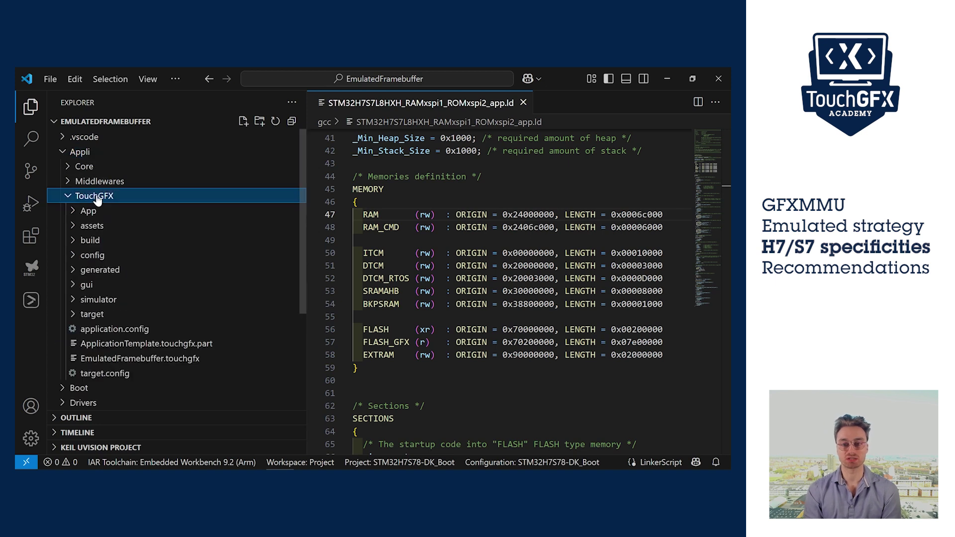
{"action": "left_click", "coordinate": [89, 314]}
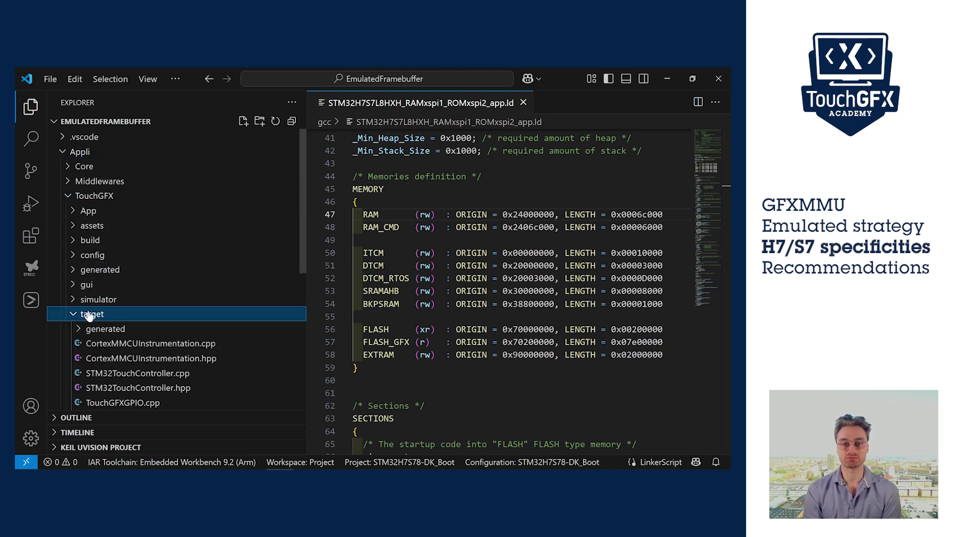
{"action": "scroll", "coordinate": [89, 328], "scroll_direction": "down", "scroll_amount": 2}
{"action": "left_click", "coordinate": [100, 362]}
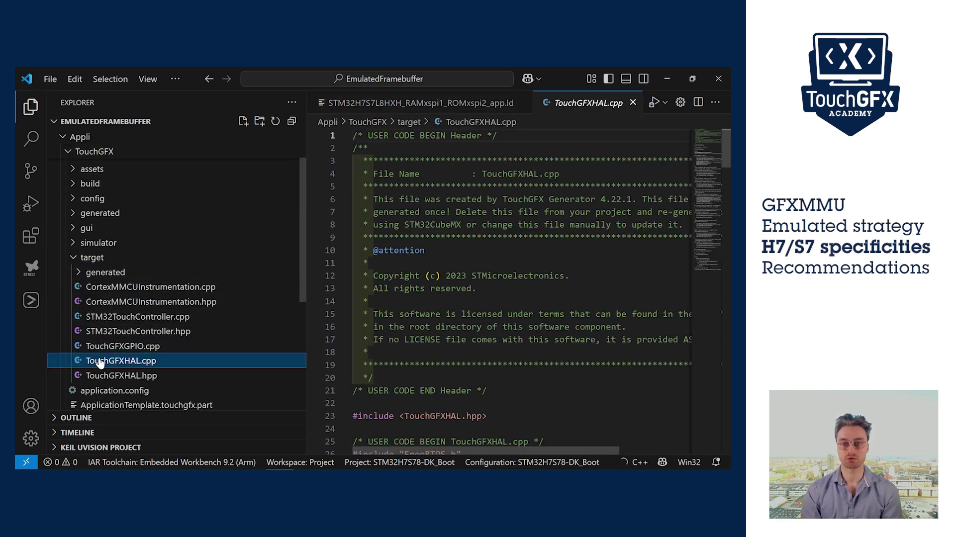
{"action": "key", "text": "ctrl+b"}
{"action": "scroll", "coordinate": [410, 214], "scroll_direction": "down", "scroll_amount": 4}
{"action": "scroll", "coordinate": [409, 214], "scroll_direction": "down", "scroll_amount": 2}
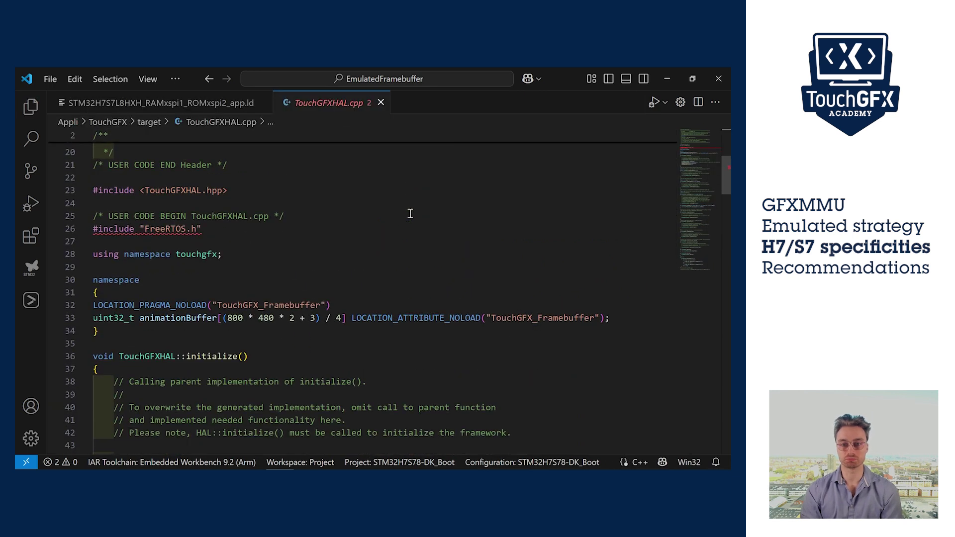
{"action": "scroll", "coordinate": [409, 215], "scroll_direction": "down", "scroll_amount": 2}
{"action": "left_click_drag", "start_coordinate": [112, 247], "coordinate": [81, 193]}
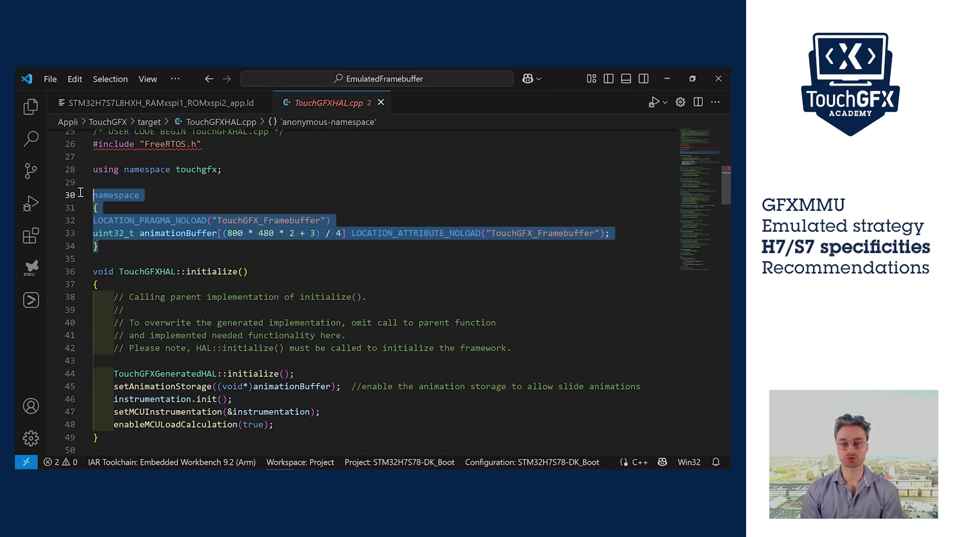
- Delete the animationBuffer namespace block and the setAnimationStorage line, then save the file
{"action": "key", "text": "BackSpace"}
{"action": "key", "text": "BackSpace"}
{"action": "key", "text": "BackSpace"}
{"action": "scroll", "coordinate": [155, 256], "scroll_direction": "up", "scroll_amount": 1}
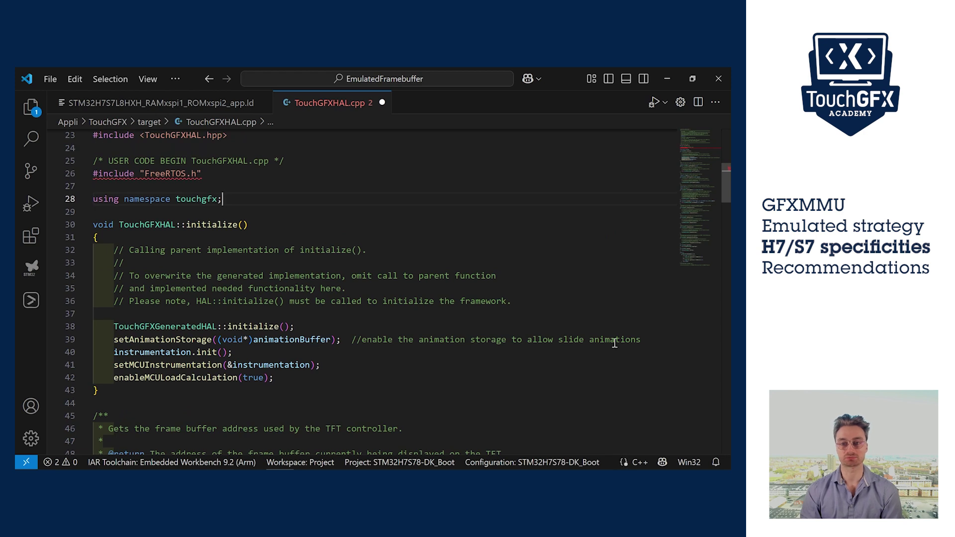
{"action": "left_click", "coordinate": [643, 330]}
{"action": "key", "text": "shift+Down"}
{"action": "key", "text": "BackSpace"}
{"action": "key", "text": "ctrl+s"}
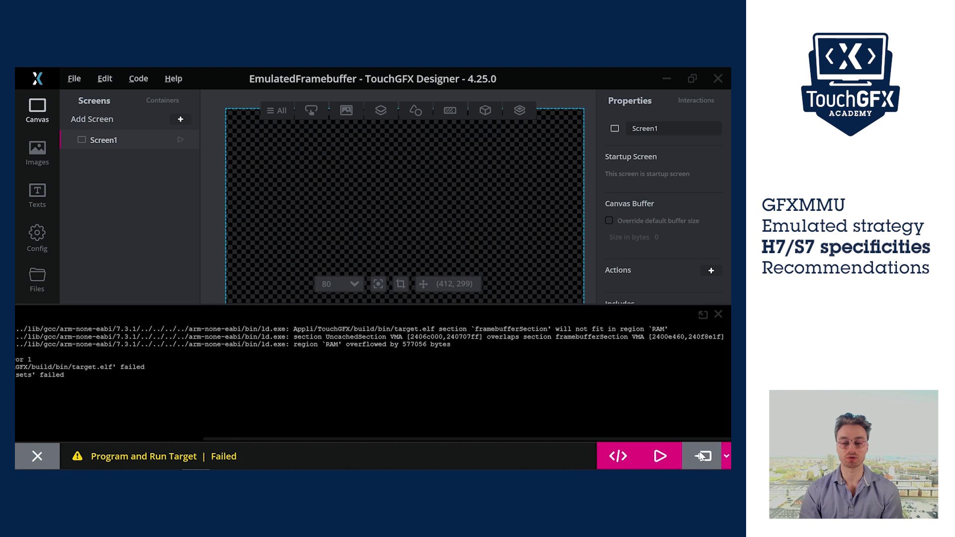
- Run Program and Run Target twice to build and flash the Screen1 GUI to the board
{"action": "left_click", "coordinate": [703, 456]}
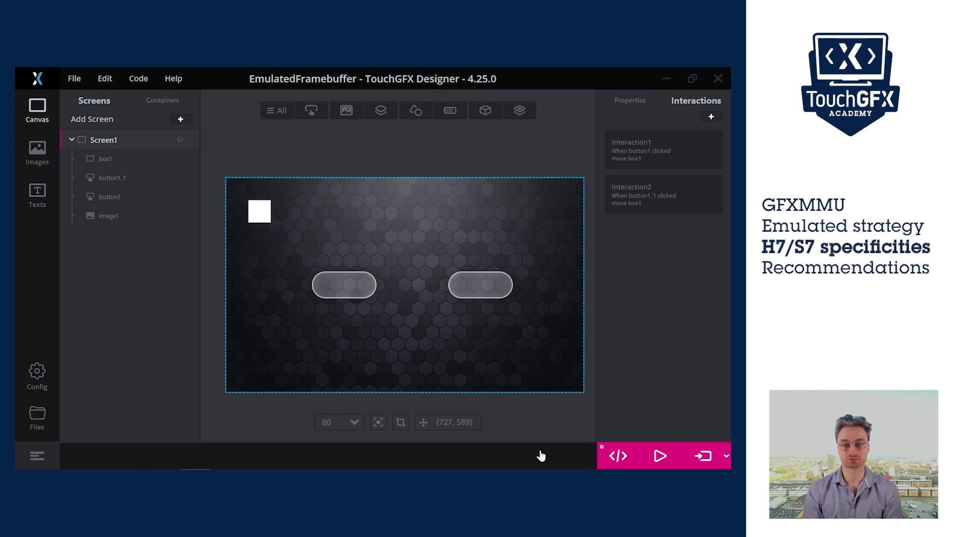
{"action": "left_click", "coordinate": [701, 456]}
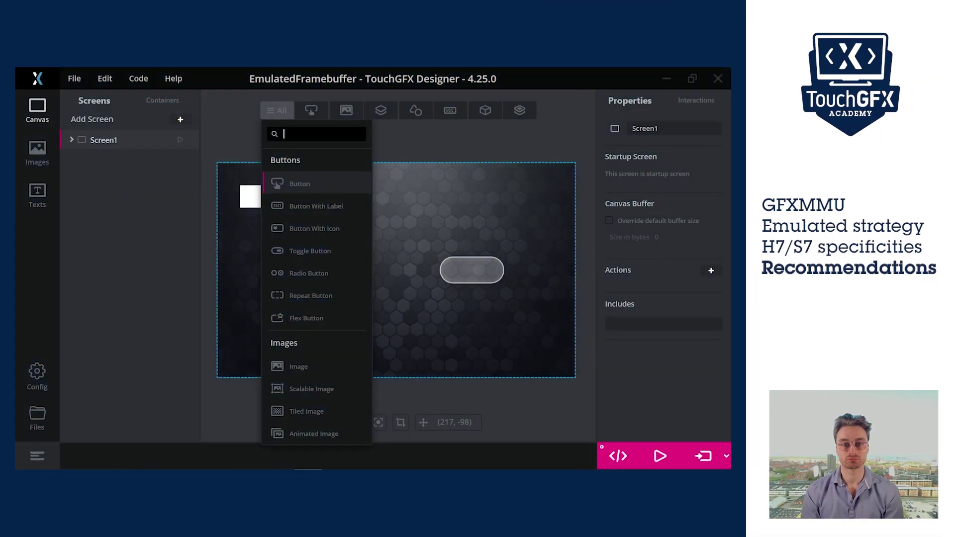
{"action": "type", "text": "vg"}
- Add an SVG Image, enlarge it to 436x440, centre it and place it behind the buttons
{"action": "left_click", "coordinate": [298, 183]}
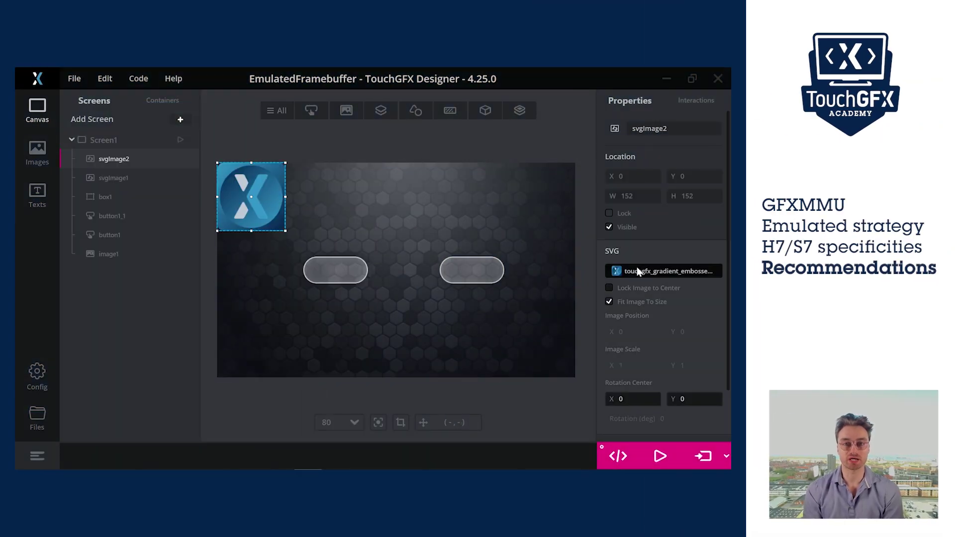
{"action": "left_click_drag", "start_coordinate": [285, 231], "coordinate": [405, 348]}
{"action": "left_click_drag", "start_coordinate": [343, 298], "coordinate": [435, 309]}
{"action": "left_click_drag", "start_coordinate": [114, 158], "coordinate": [132, 244]}
{"action": "left_click", "coordinate": [279, 400]}
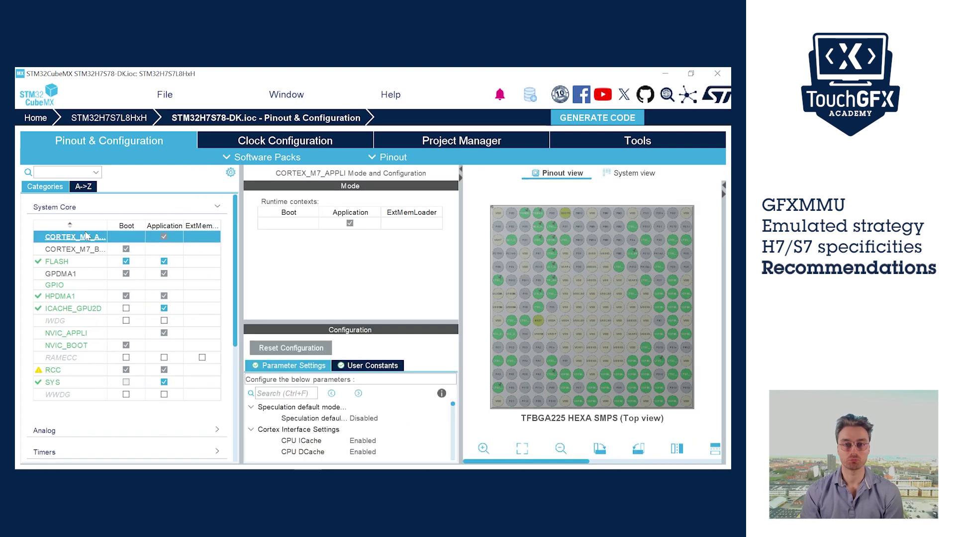
- Widen the Configuration pane and inspect the CORTEX_M7_APPLI CPU DCache and MPU Region settings
{"action": "left_click_drag", "start_coordinate": [384, 329], "coordinate": [397, 248]}
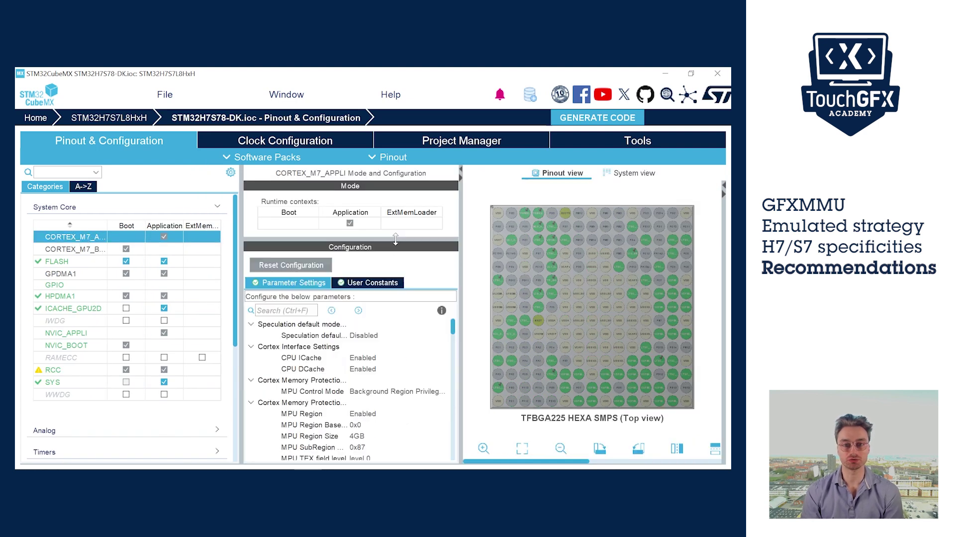
{"action": "left_click", "coordinate": [377, 369]}
{"action": "left_click", "coordinate": [378, 371]}
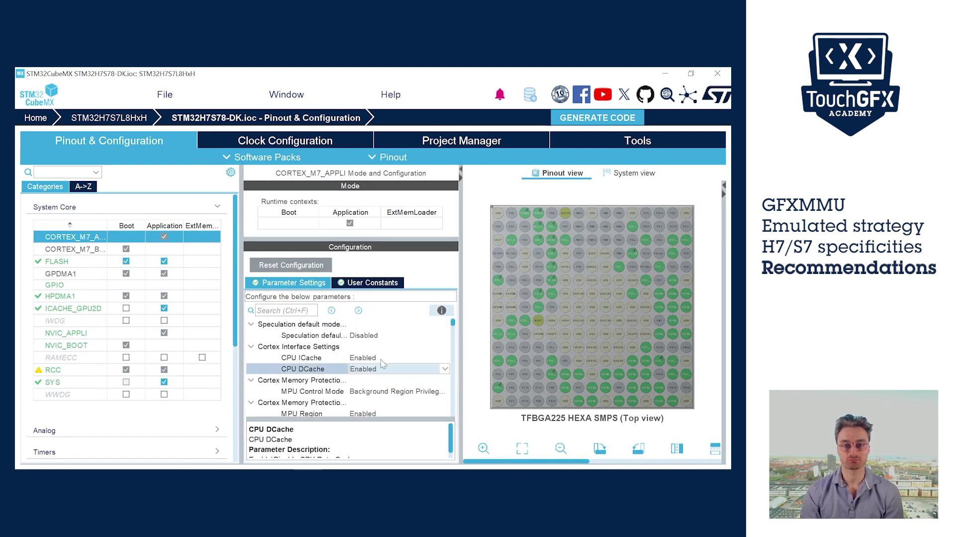
{"action": "scroll", "coordinate": [380, 369], "scroll_direction": "down", "scroll_amount": 2}
{"action": "left_click", "coordinate": [381, 349]}
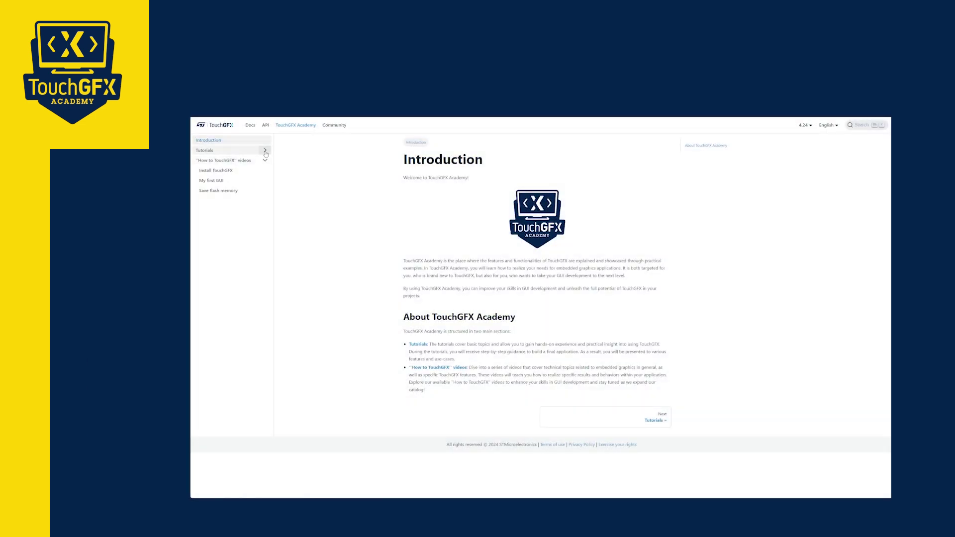
- Expand Tutorials in the documentation sidebar and open Tutorial 2: Creating Your Own Application
{"action": "left_click", "coordinate": [264, 151]}
{"action": "left_click", "coordinate": [240, 179]}
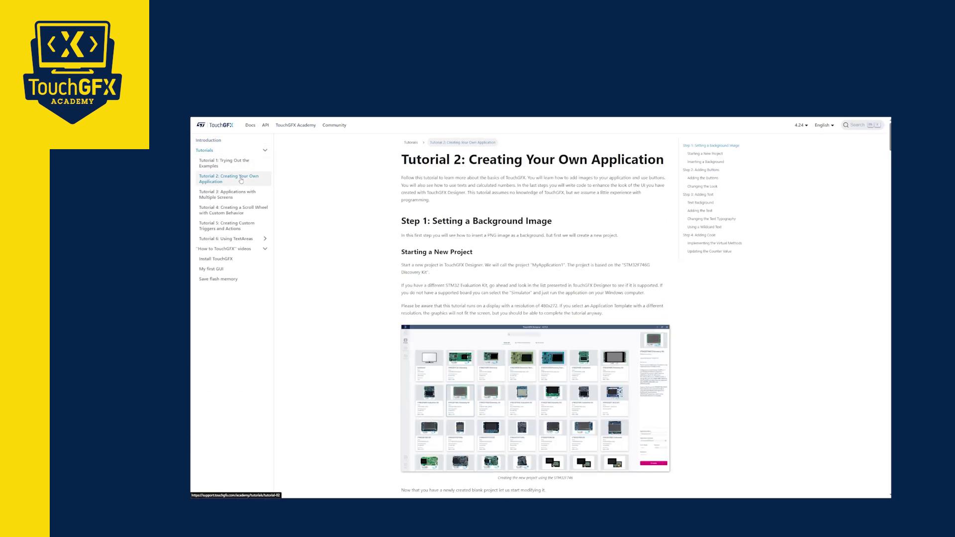
{"action": "scroll", "coordinate": [371, 221], "scroll_direction": "down", "scroll_amount": 3}
{"action": "scroll", "coordinate": [373, 221], "scroll_direction": "down", "scroll_amount": 3}
{"action": "scroll", "coordinate": [375, 222], "scroll_direction": "down", "scroll_amount": 3}
{"action": "scroll", "coordinate": [376, 222], "scroll_direction": "down", "scroll_amount": 3}
{"action": "scroll", "coordinate": [376, 222], "scroll_direction": "down", "scroll_amount": 5}
{"action": "scroll", "coordinate": [376, 222], "scroll_direction": "down", "scroll_amount": 3}
{"action": "scroll", "coordinate": [376, 222], "scroll_direction": "down", "scroll_amount": 3}
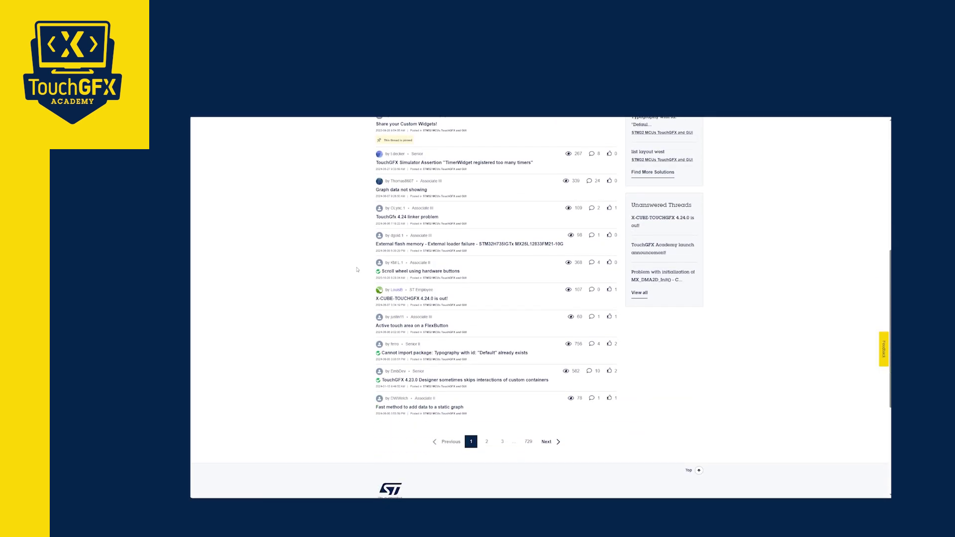
- Open the 'Scroll wheel using hardware buttons' thread from the TouchGFX forum list
{"action": "left_click", "coordinate": [407, 272]}
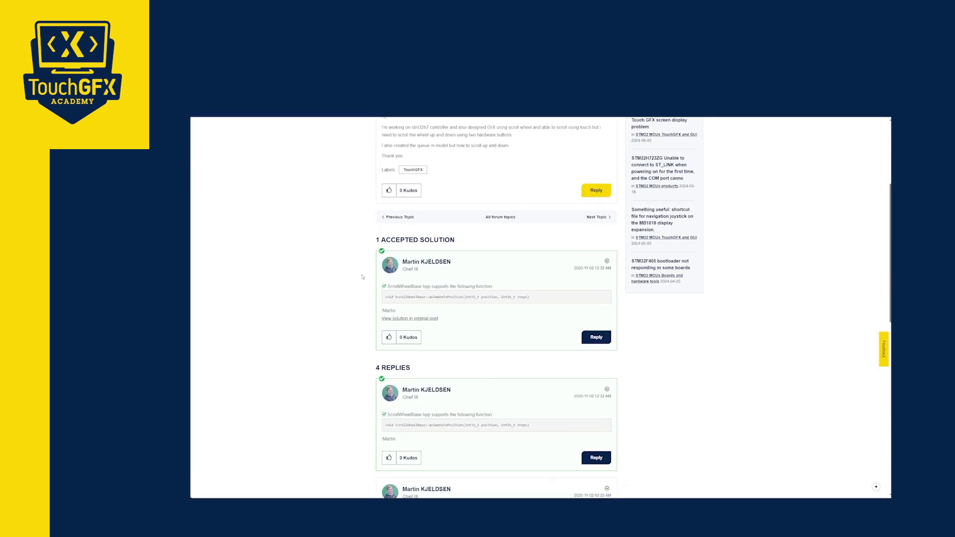